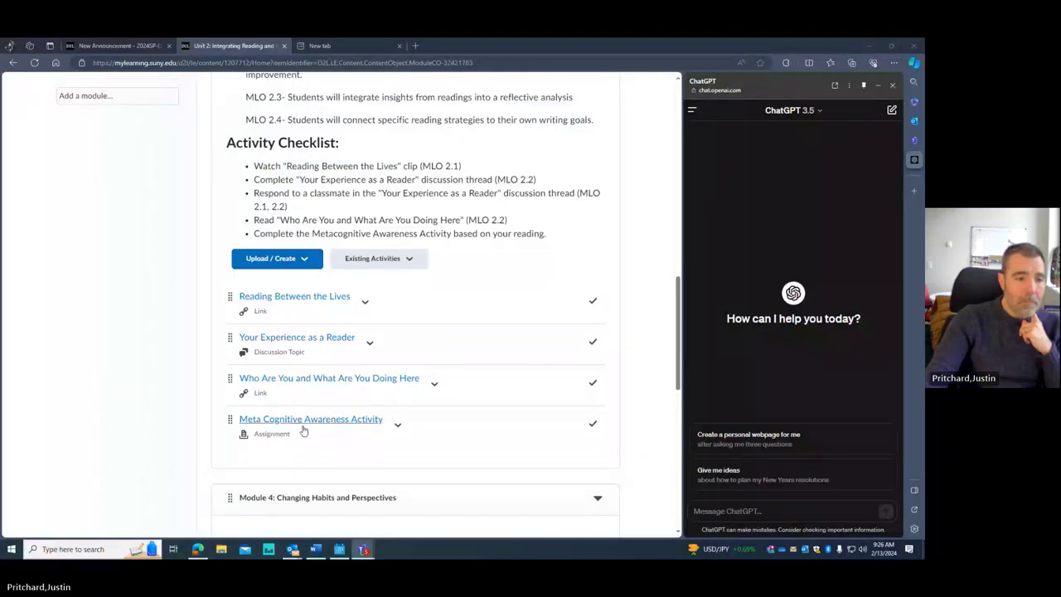
# Step: Open the article 'Who Are You and What Are You Doing Here?' and dismiss the chat sidebar and popup
pyautogui.click(315, 378)
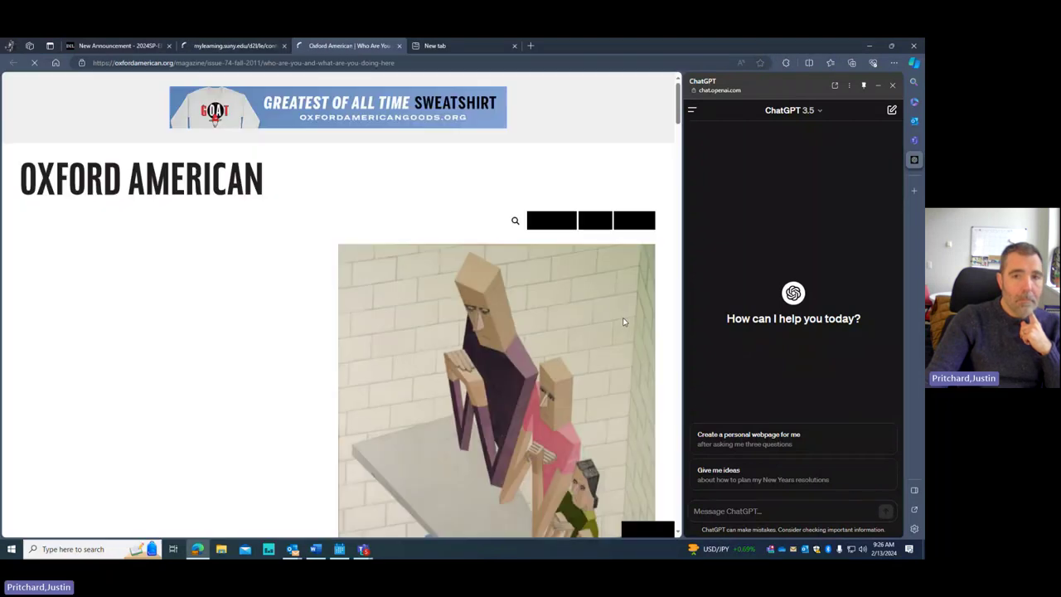
pyautogui.click(894, 86)
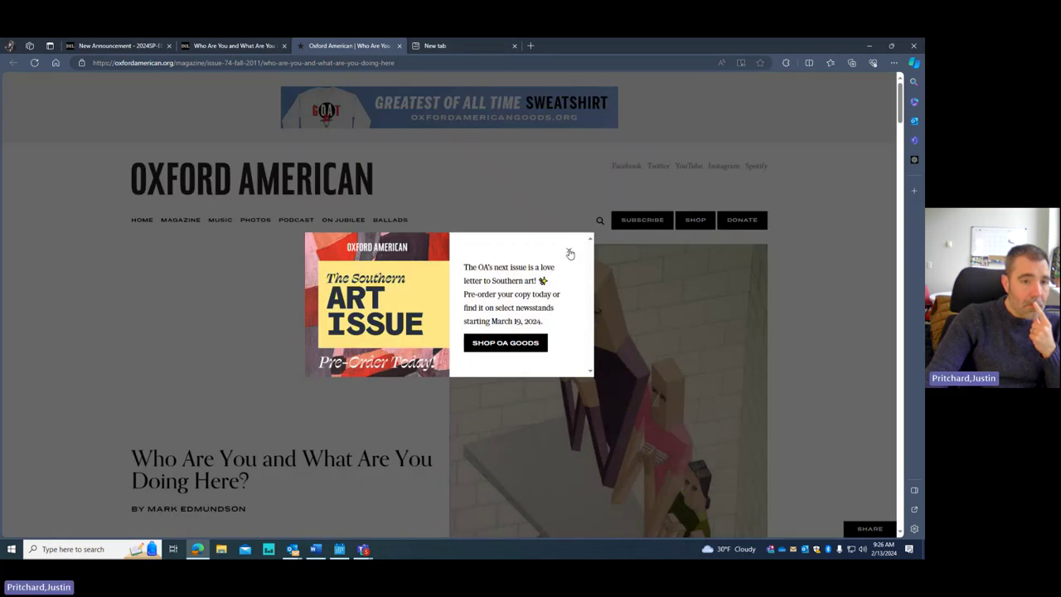
pyautogui.click(567, 248)
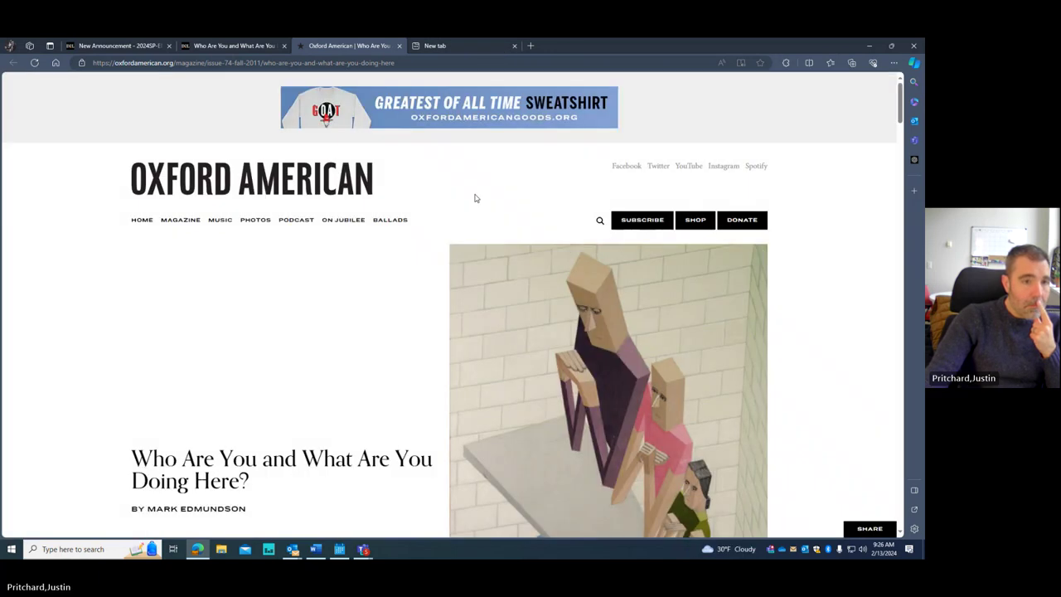
# Step: Skim the article, then return to the course tab
pyautogui.scroll(-3, 475, 198)
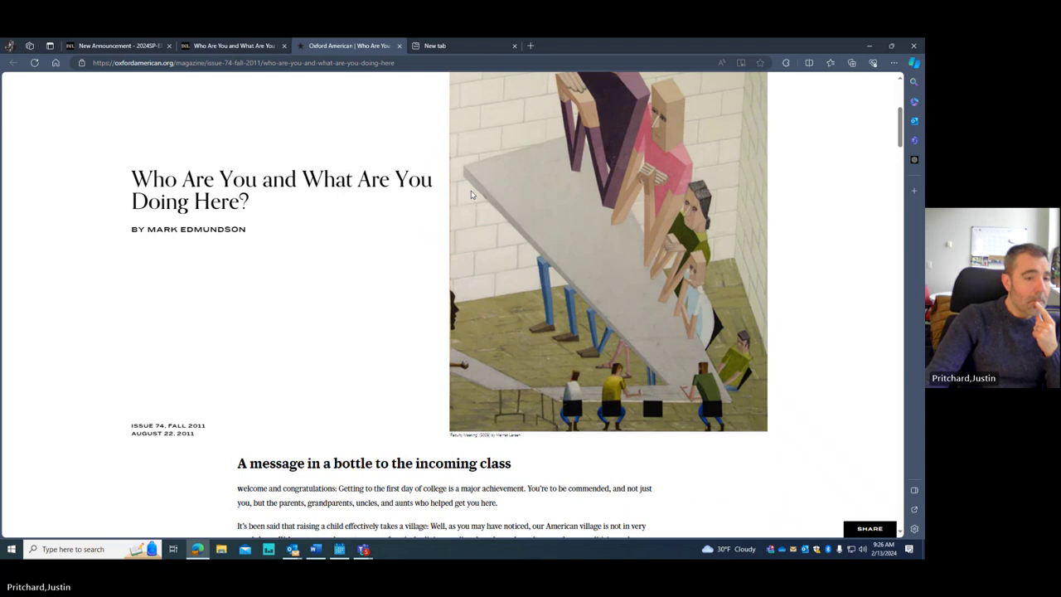
pyautogui.scroll(-4, 471, 194)
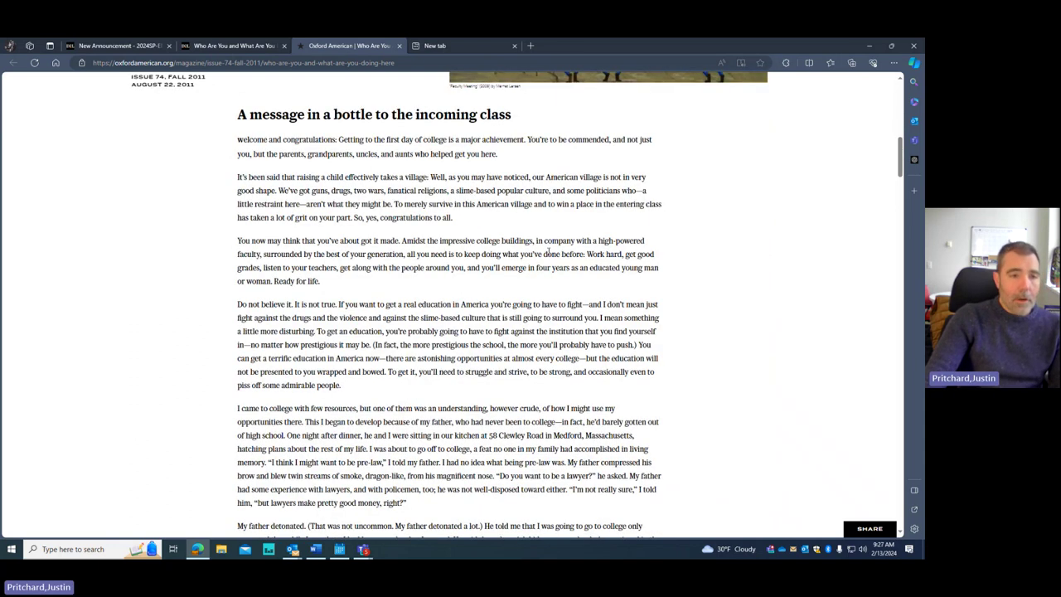
pyautogui.keyDown('ctrl'); pyautogui.scroll(2, 545, 249); pyautogui.keyUp('ctrl')
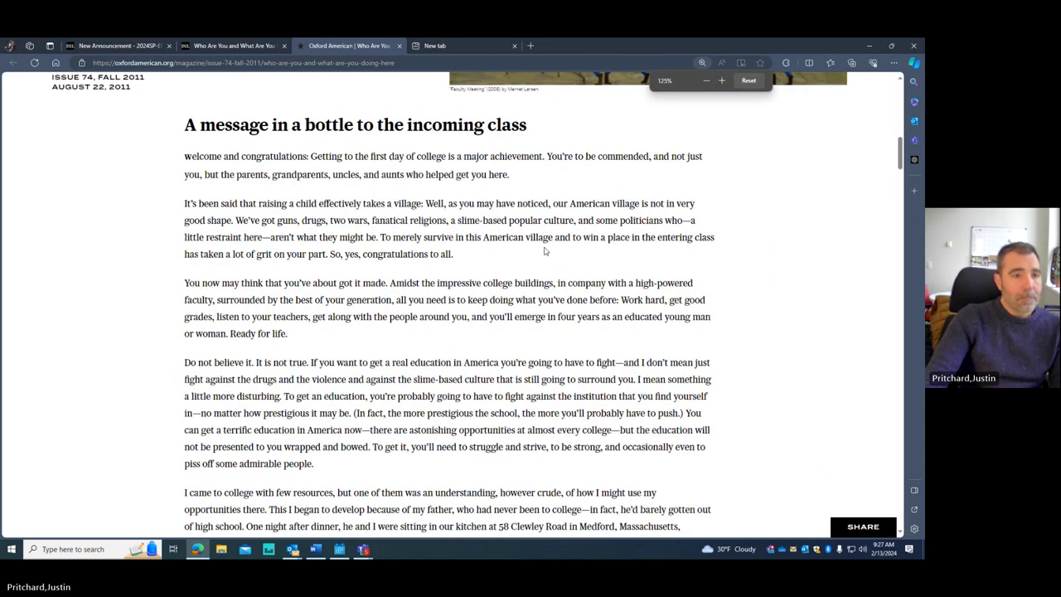
pyautogui.keyDown('ctrl'); pyautogui.scroll(1, 544, 250); pyautogui.keyUp('ctrl')
pyautogui.scroll(3, 564, 273)
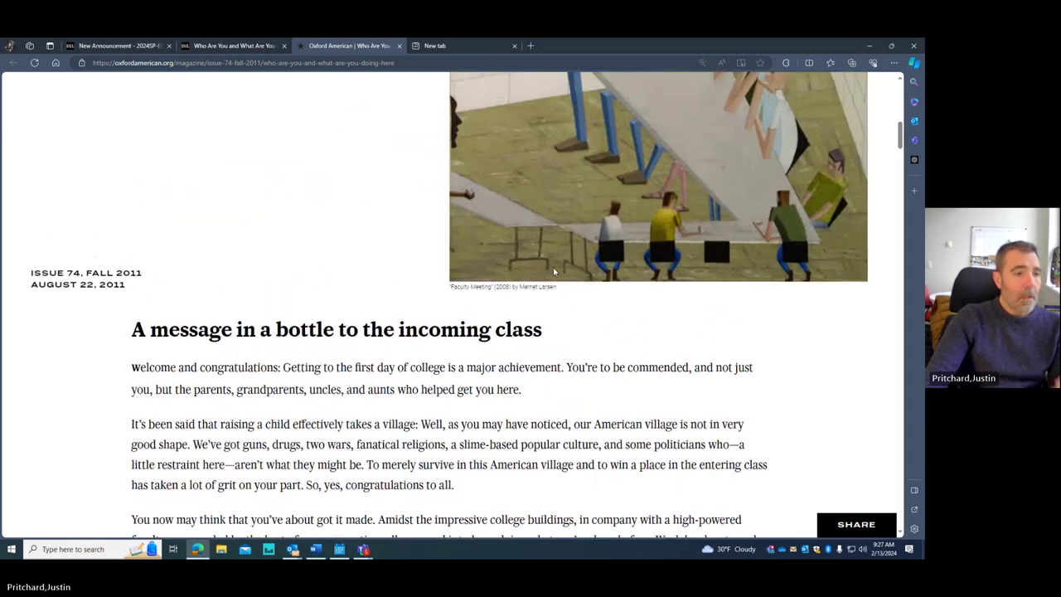
pyautogui.scroll(-2, 386, 240)
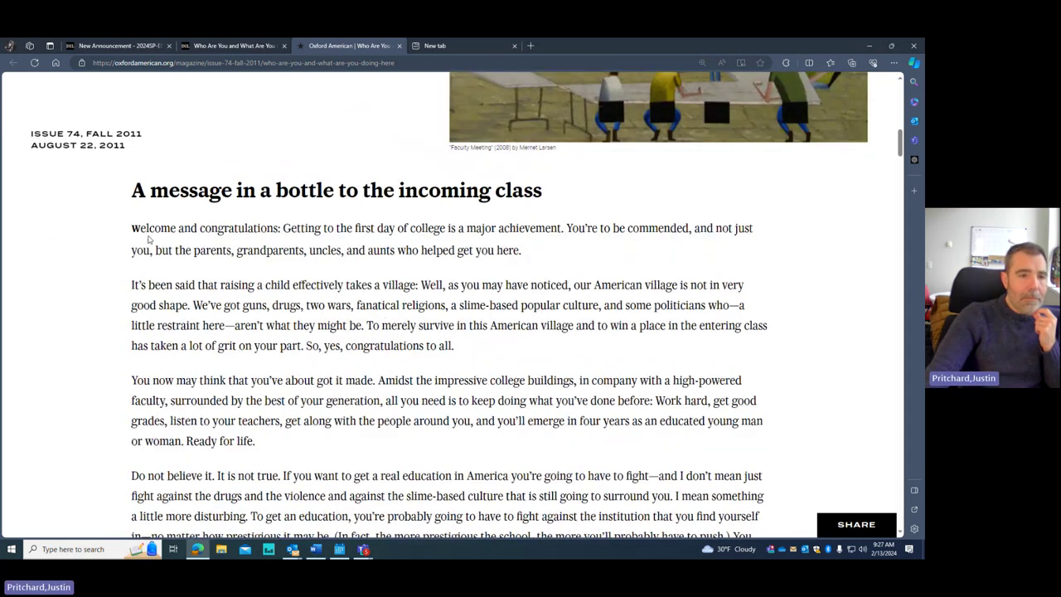
pyautogui.scroll(1, 507, 273)
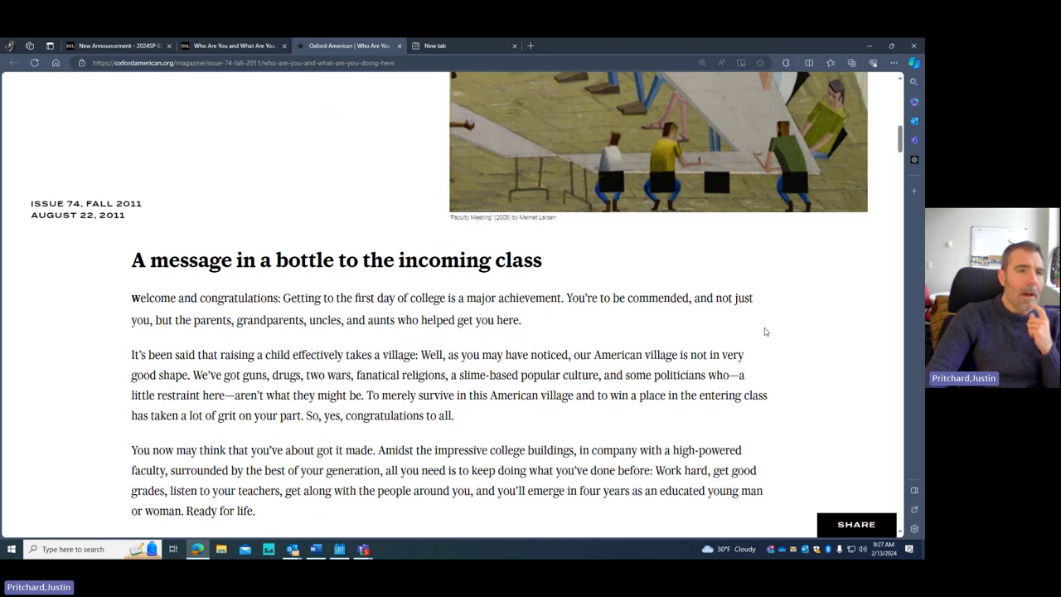
pyautogui.click(235, 46)
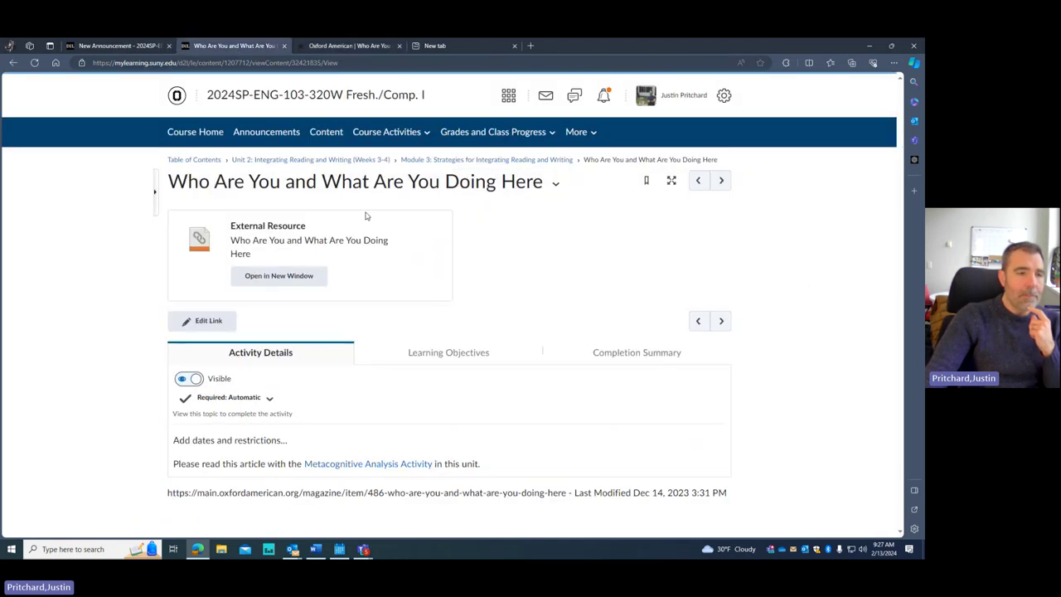
# Step: From Module 3, open Meta Cognitive Awareness Activity and download Metacognitive Awareness Activity.docx
pyautogui.click(490, 162)
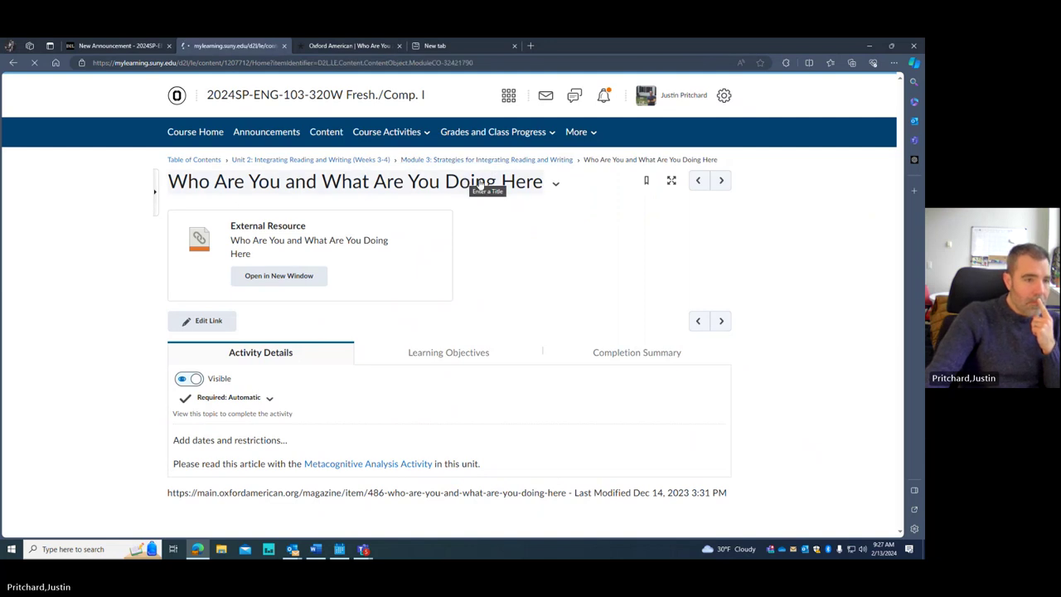
pyautogui.scroll(-15, 484, 193)
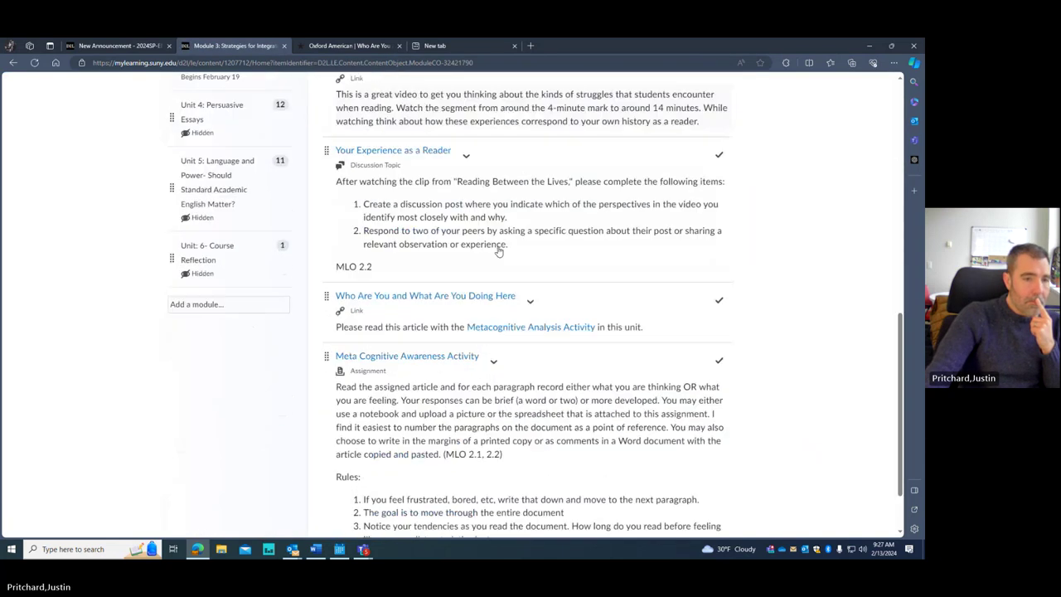
pyautogui.click(417, 280)
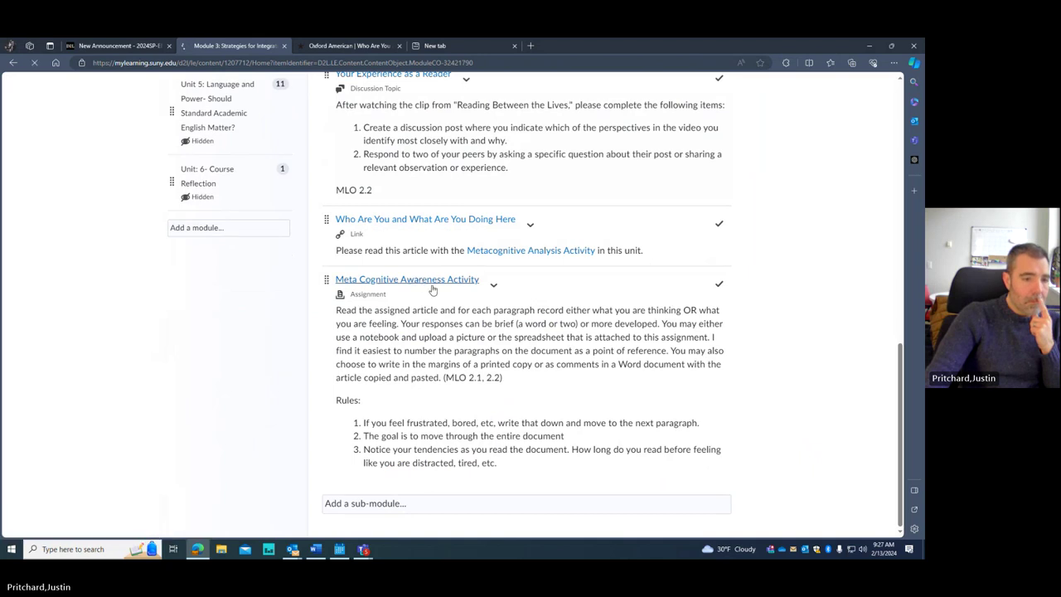
pyautogui.scroll(-3, 425, 296)
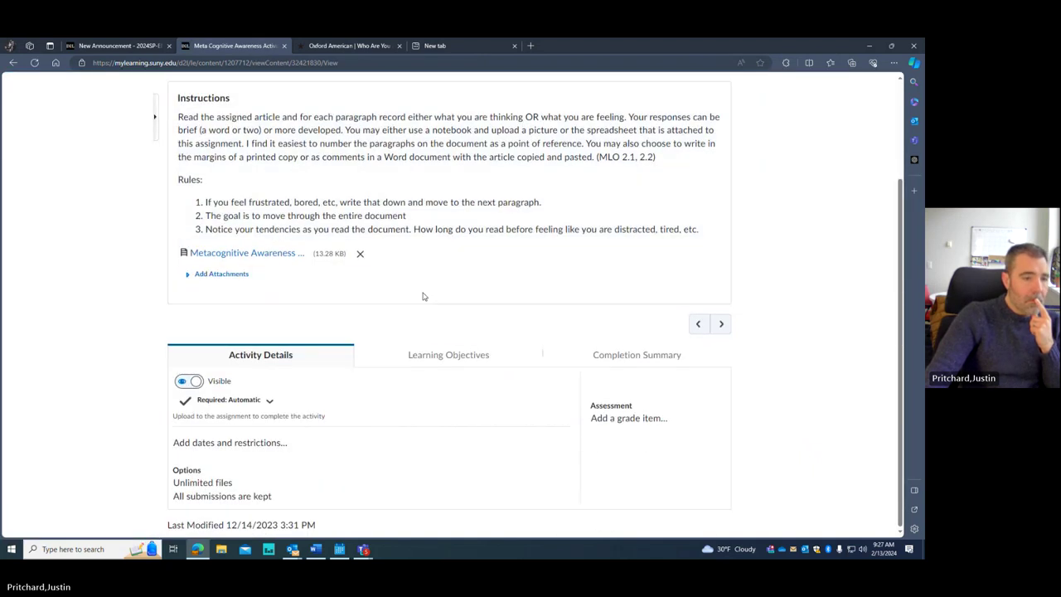
pyautogui.click(263, 252)
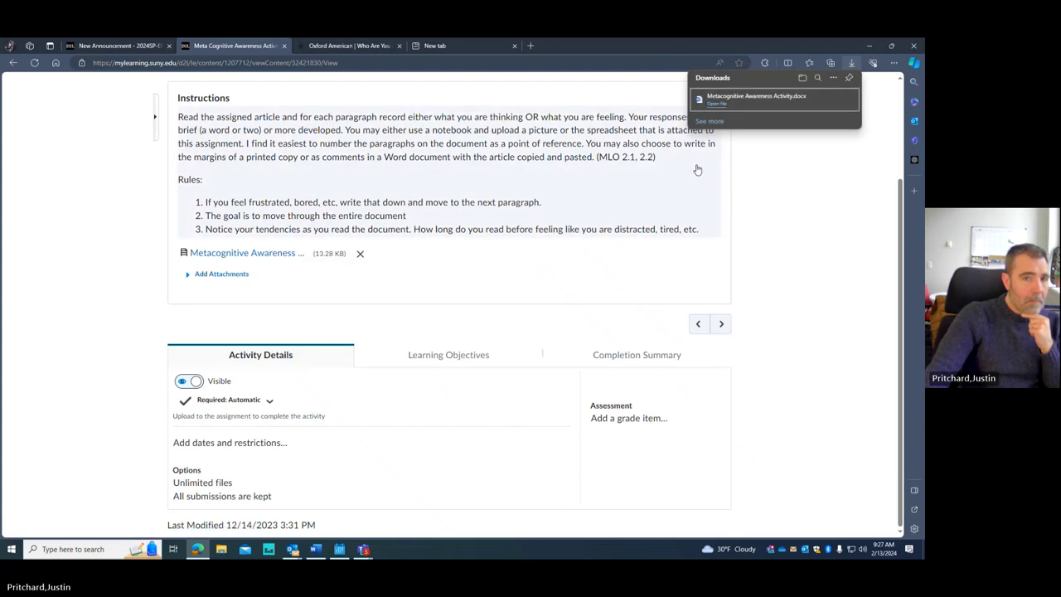
# Step: Open the downloaded document in Word, tiled left of the Oxford American article
pyautogui.click(718, 104)
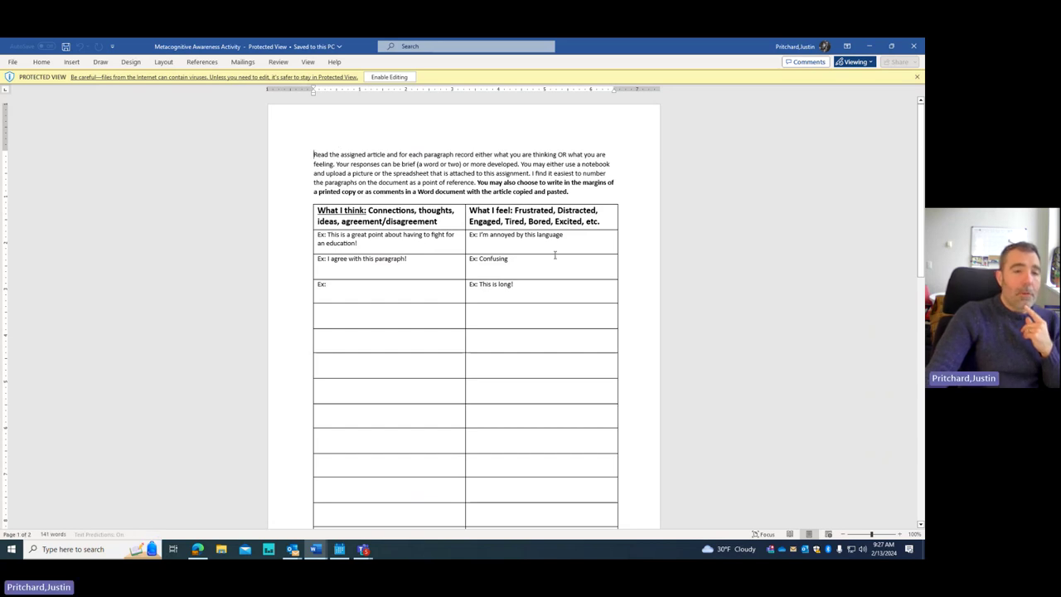
pyautogui.moveTo(637, 47); pyautogui.dragTo(2, 158)
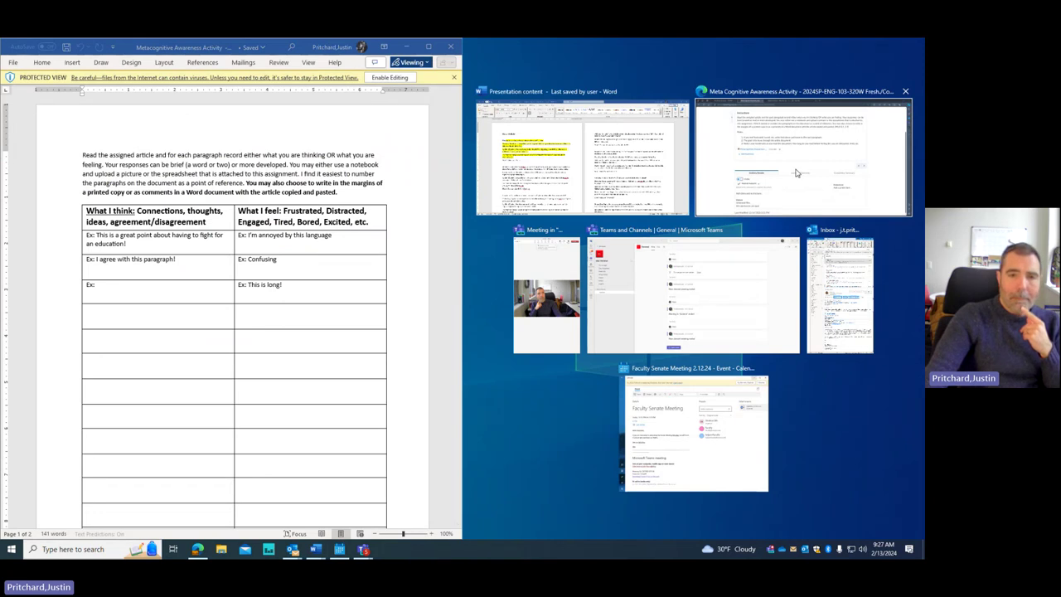
pyautogui.click(827, 164)
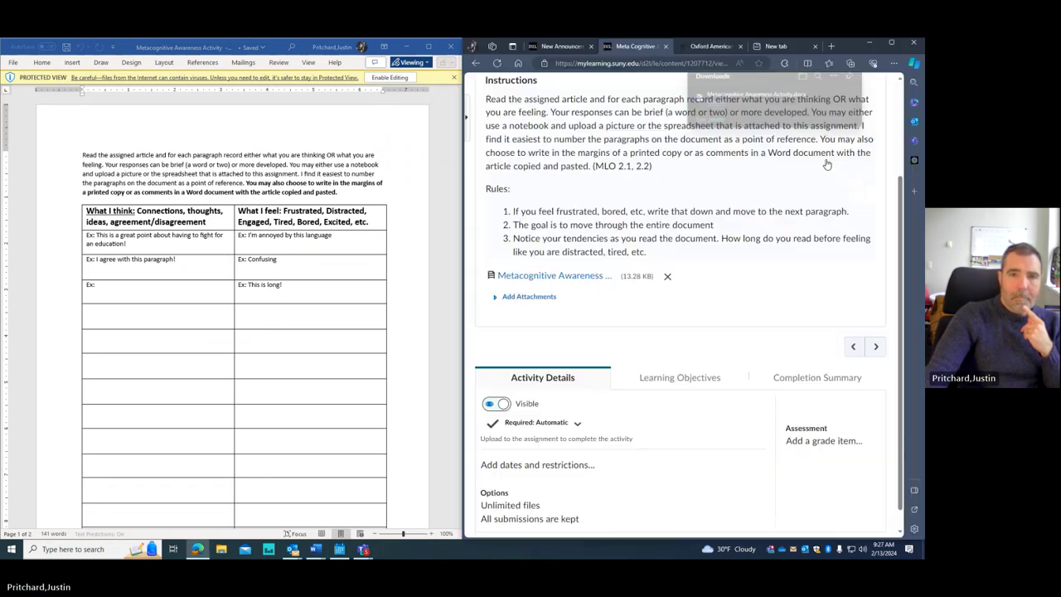
pyautogui.click(697, 47)
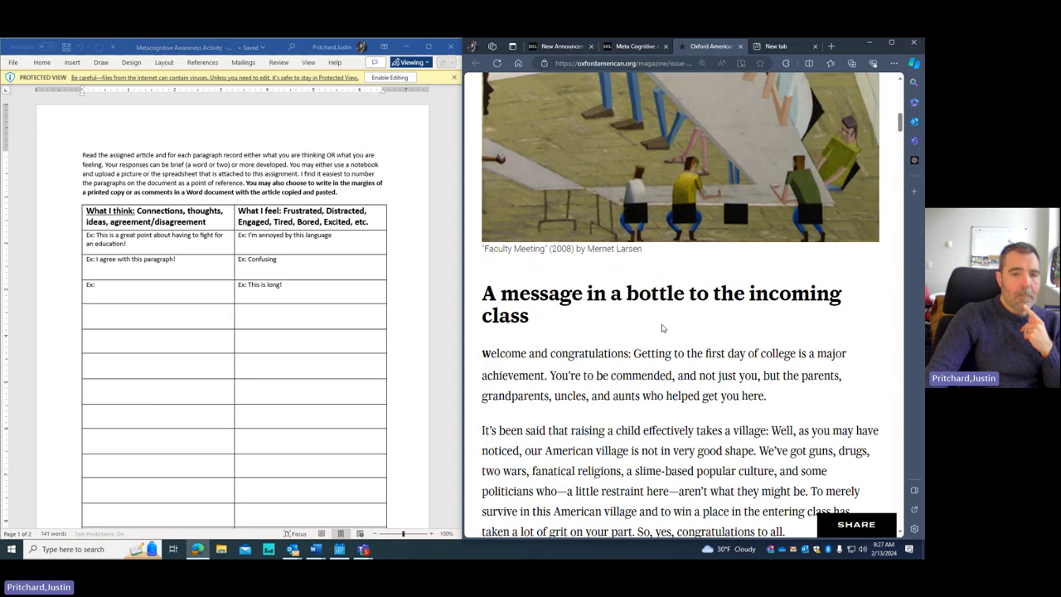
# Step: Try deleting the example entry in the first thinking cell of the table
pyautogui.scroll(-3, 675, 321)
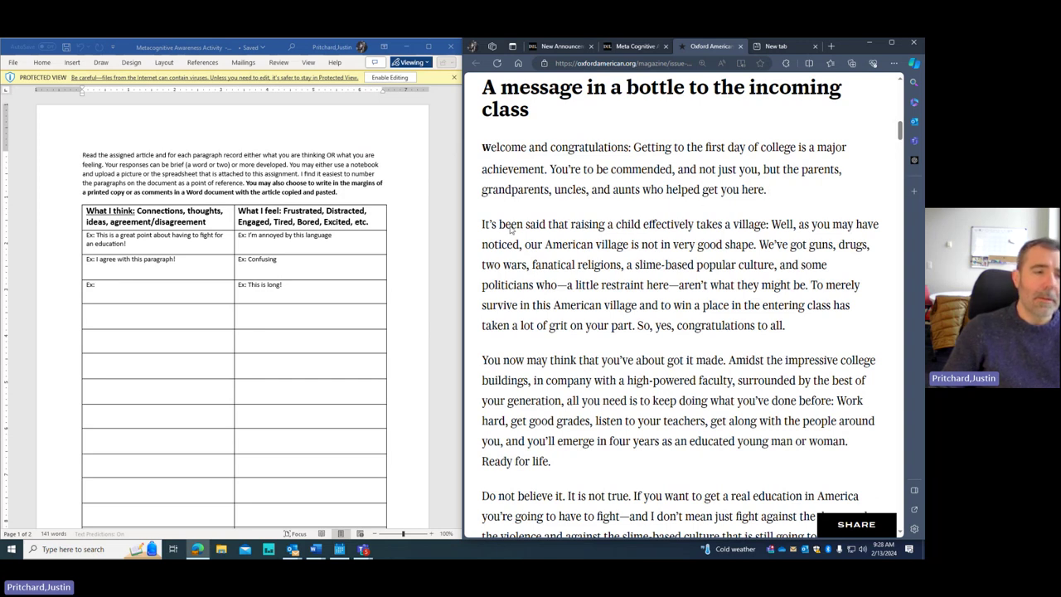
pyautogui.scroll(-1, 491, 232)
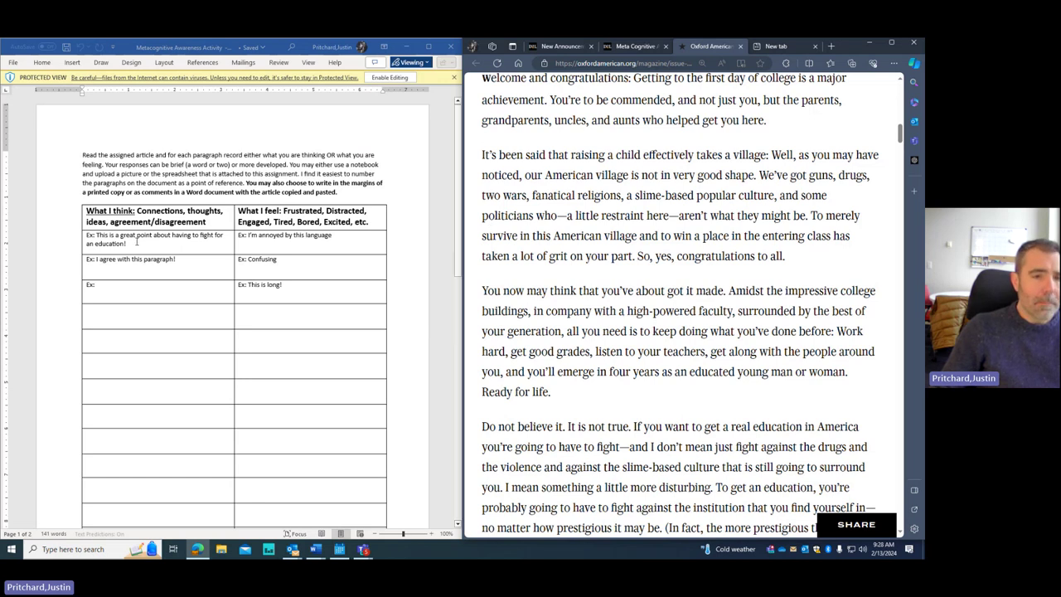
pyautogui.scroll(1, 663, 290)
pyautogui.moveTo(141, 244); pyautogui.dragTo(3, 232)
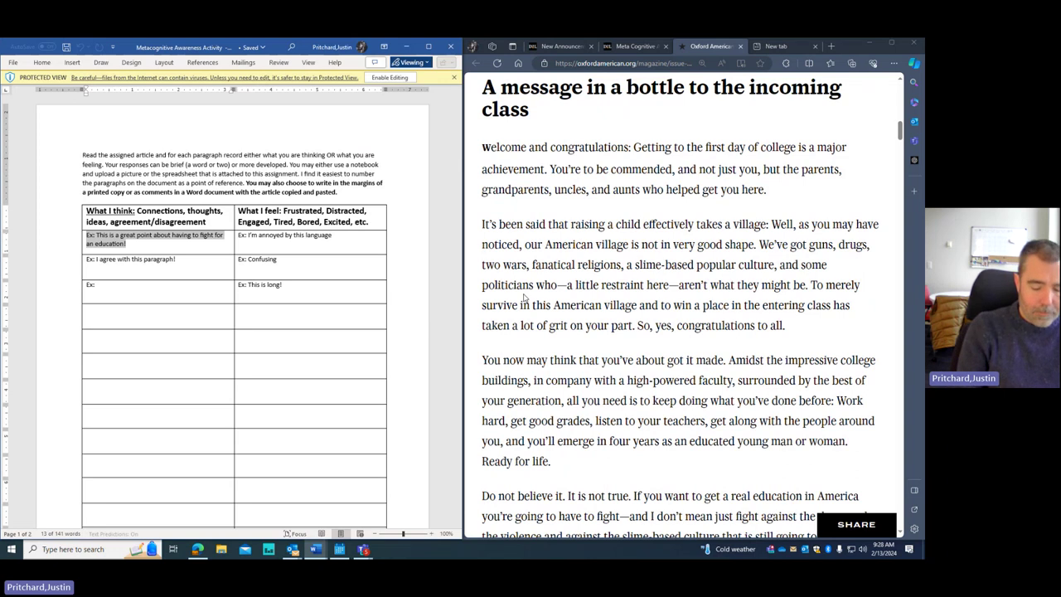
pyautogui.press('Delete')
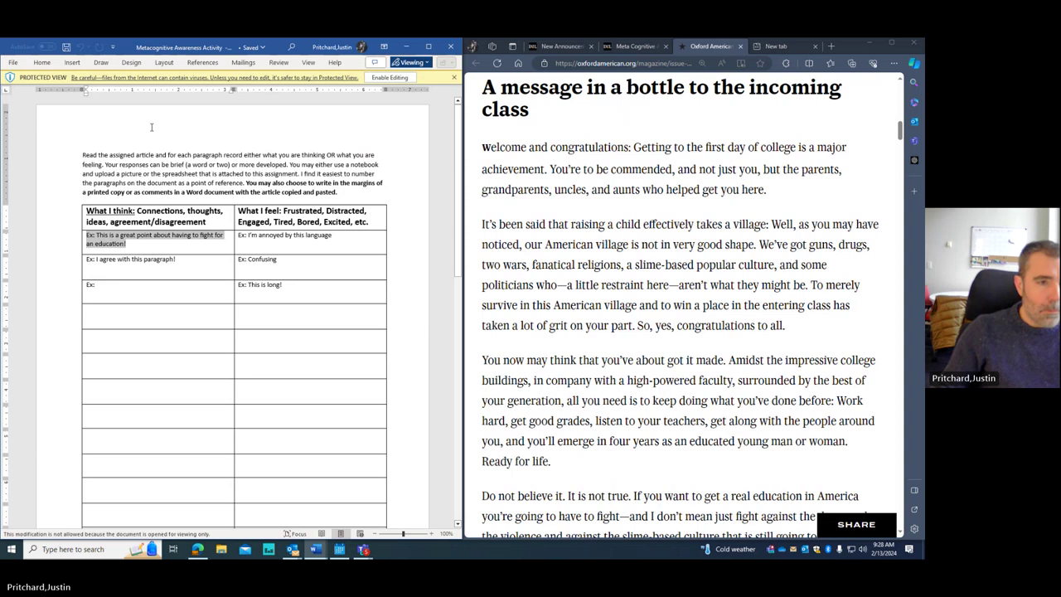
# Step: Enable editing and replace the first example thought with 'Yes... lots of help- it takes a village'
pyautogui.click(397, 77)
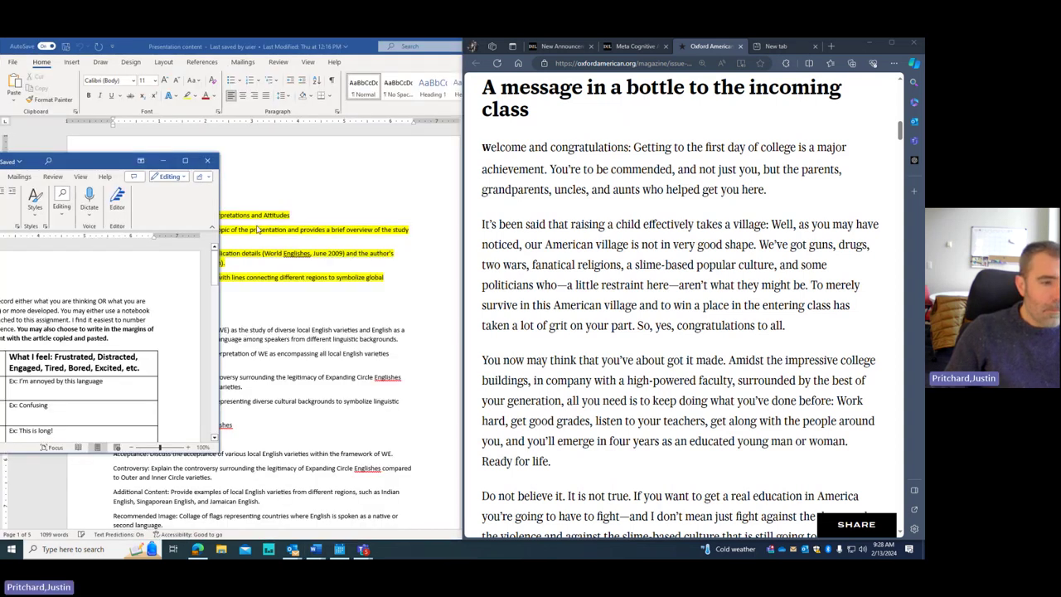
pyautogui.moveTo(87, 163); pyautogui.dragTo(3, 279)
pyautogui.tripleClick(163, 279)
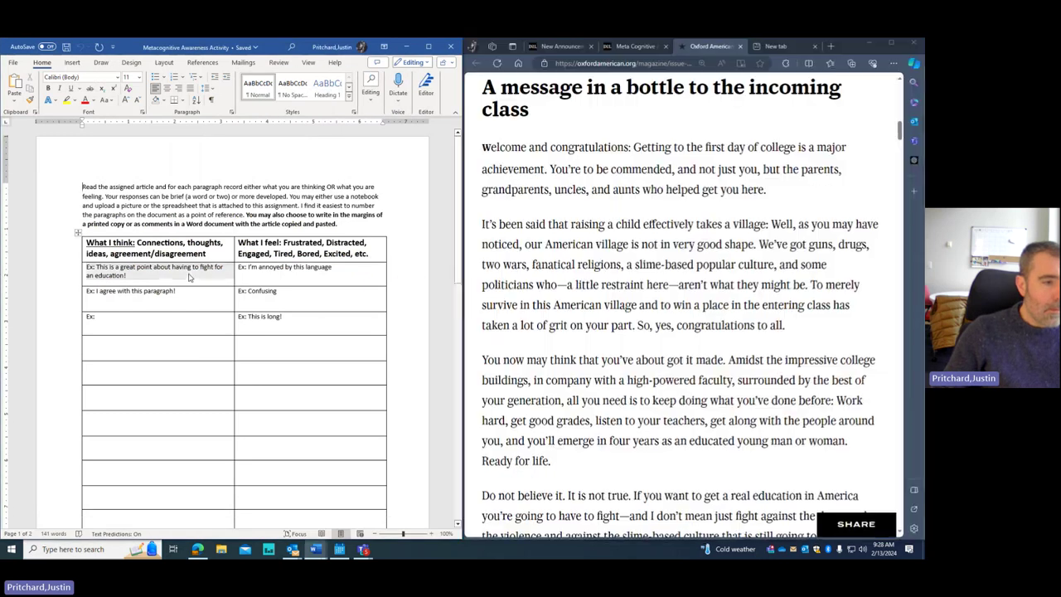
pyautogui.write('Yes')
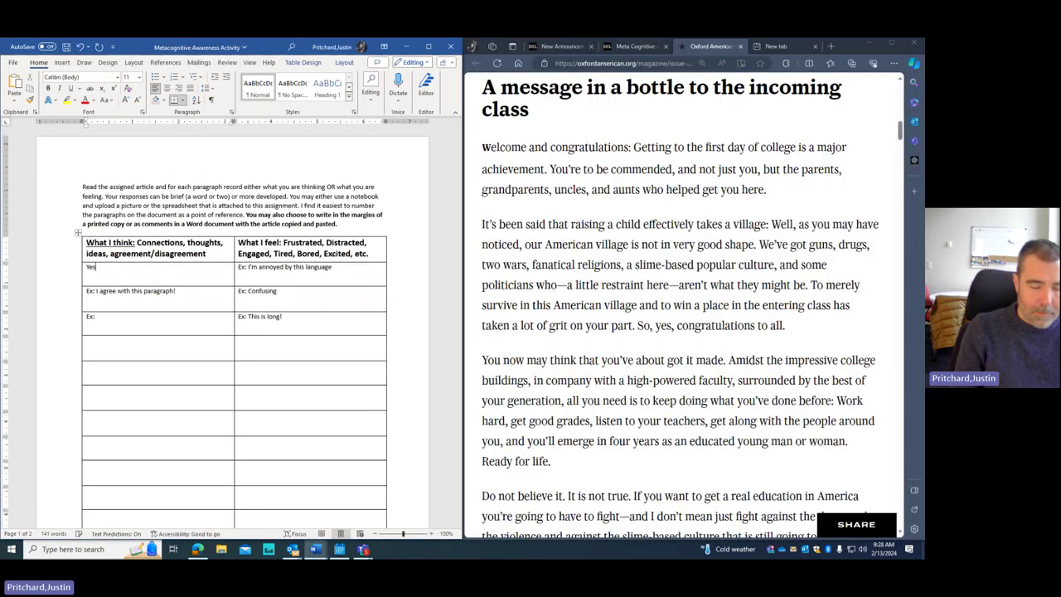
pyautogui.write('...')
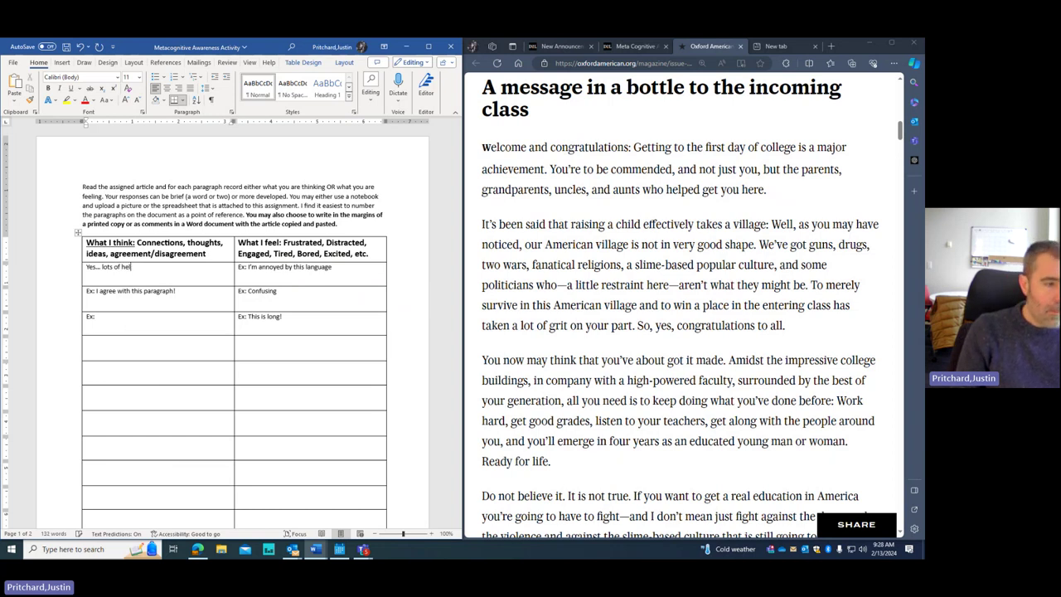
pyautogui.write(' lots of help- it t')
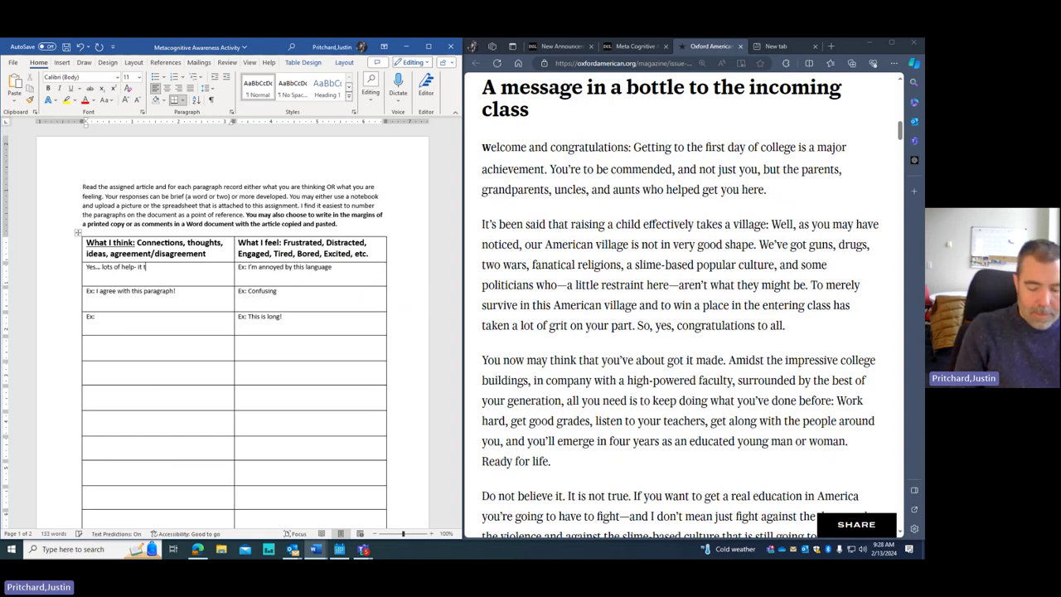
pyautogui.write('akes a village')
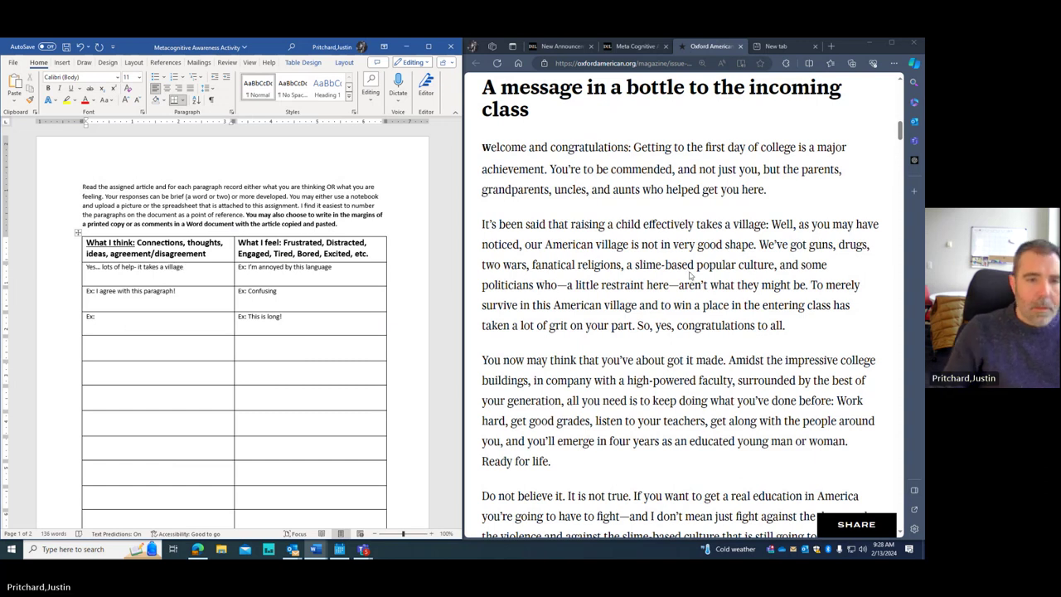
# Step: Add 'Old article?' and 'Single perspective' on new lines in the second thoughts cell
pyautogui.click(641, 262)
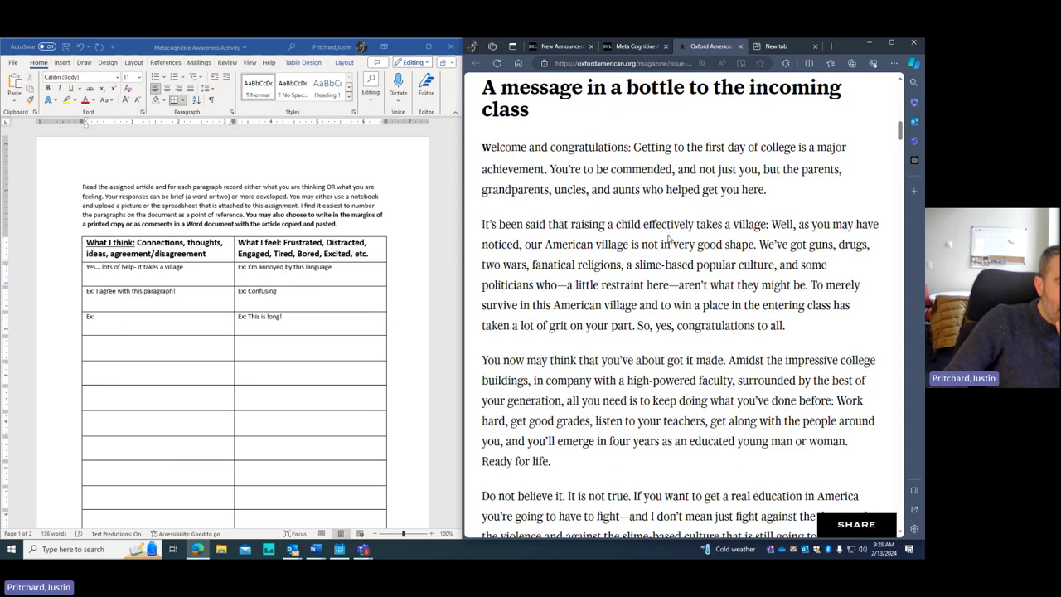
pyautogui.click(118, 295)
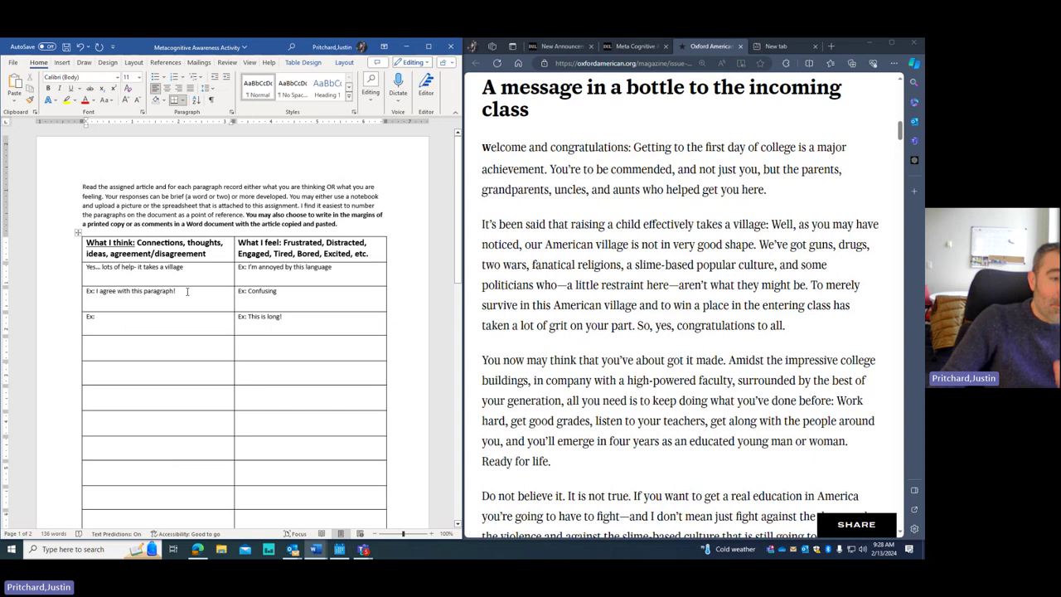
pyautogui.press('Return')
pyautogui.write('O')
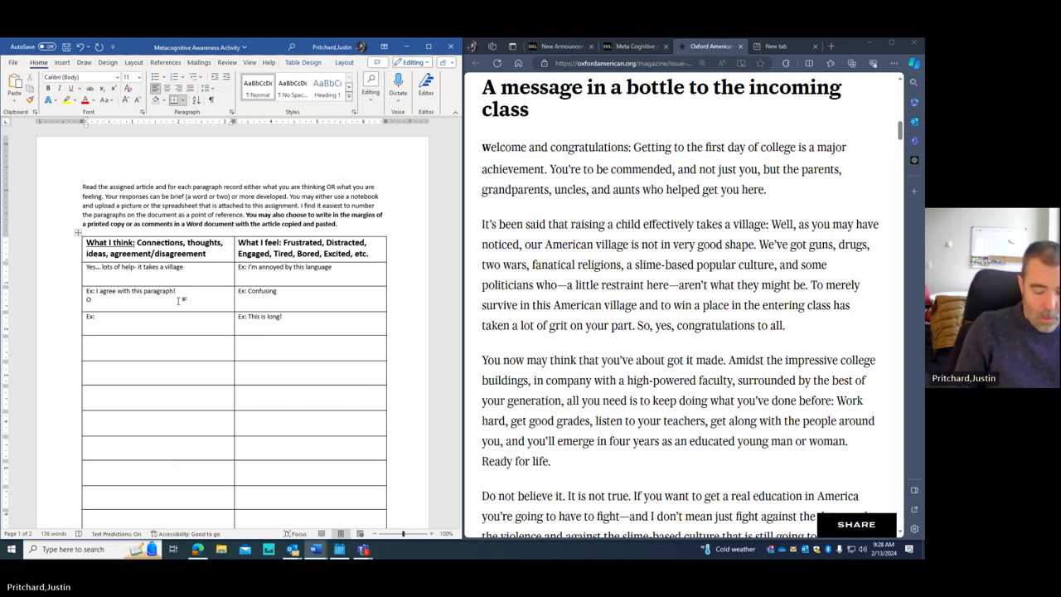
pyautogui.write('ld article?')
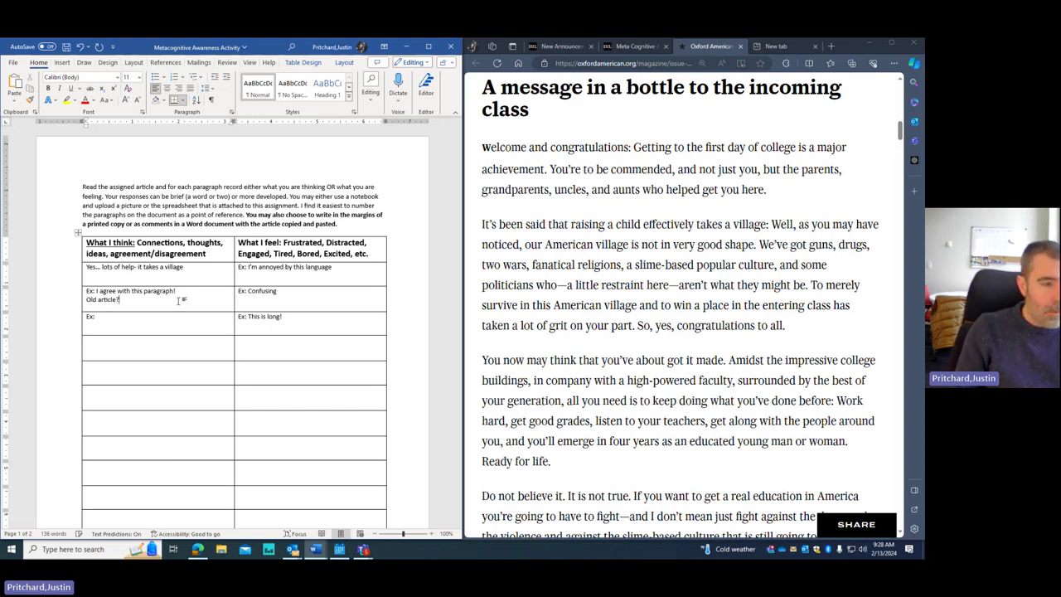
pyautogui.press('Return')
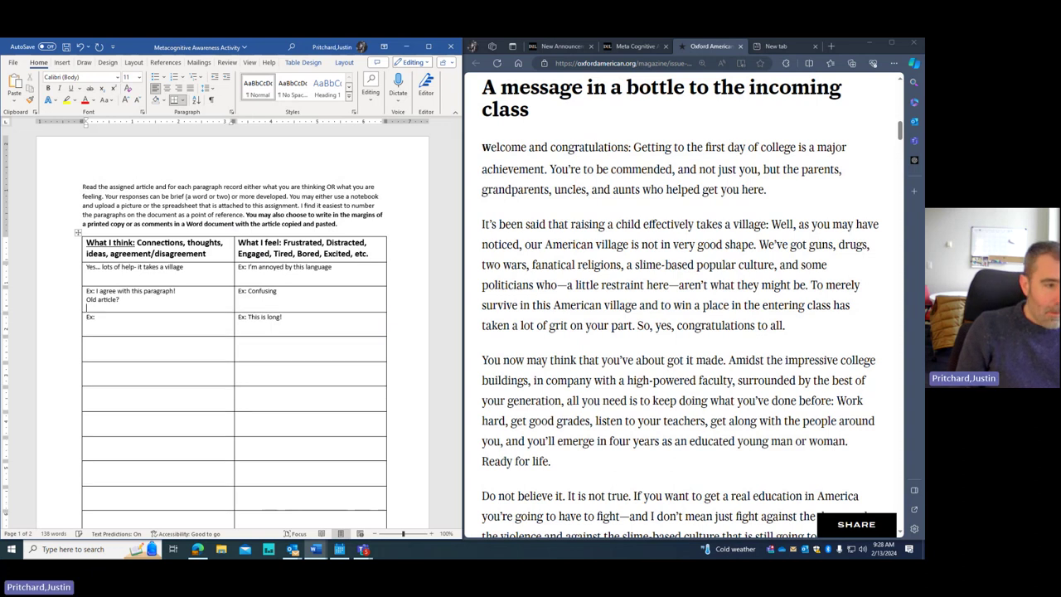
pyautogui.write('Single p')
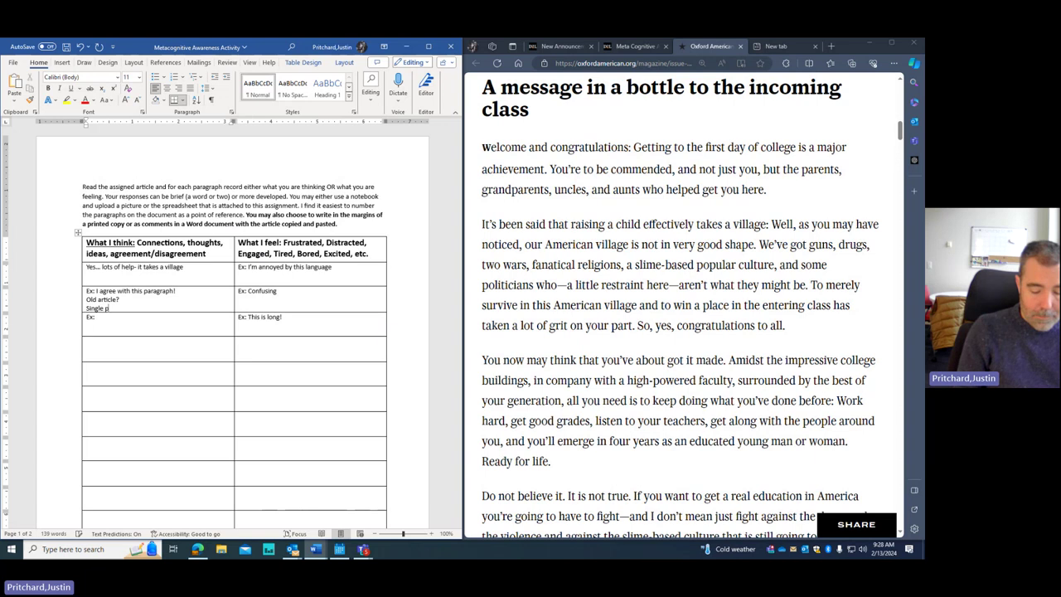
pyautogui.write('erspective')
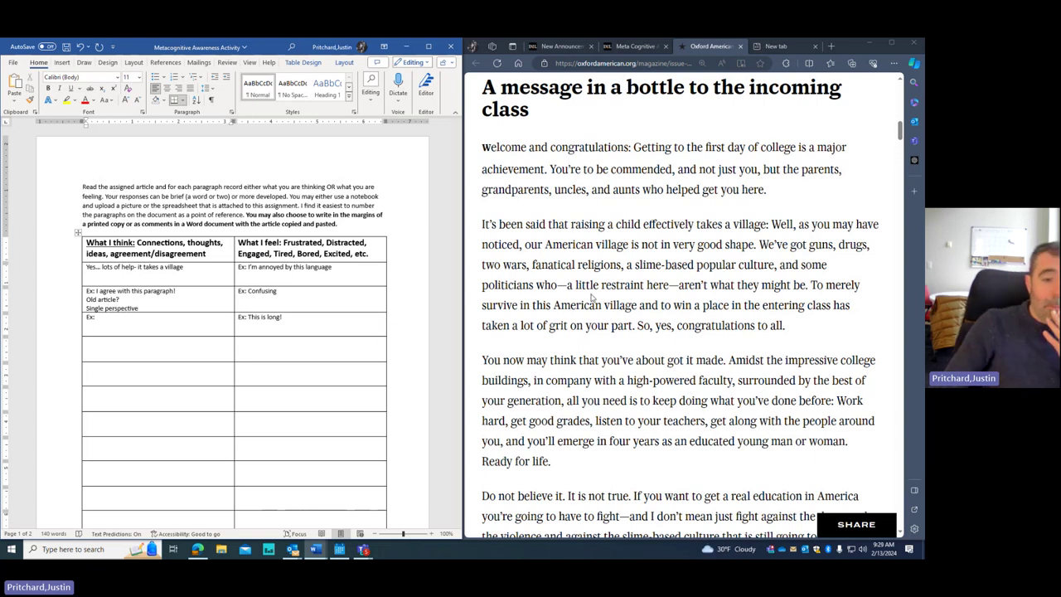
pyautogui.scroll(-2, 685, 124)
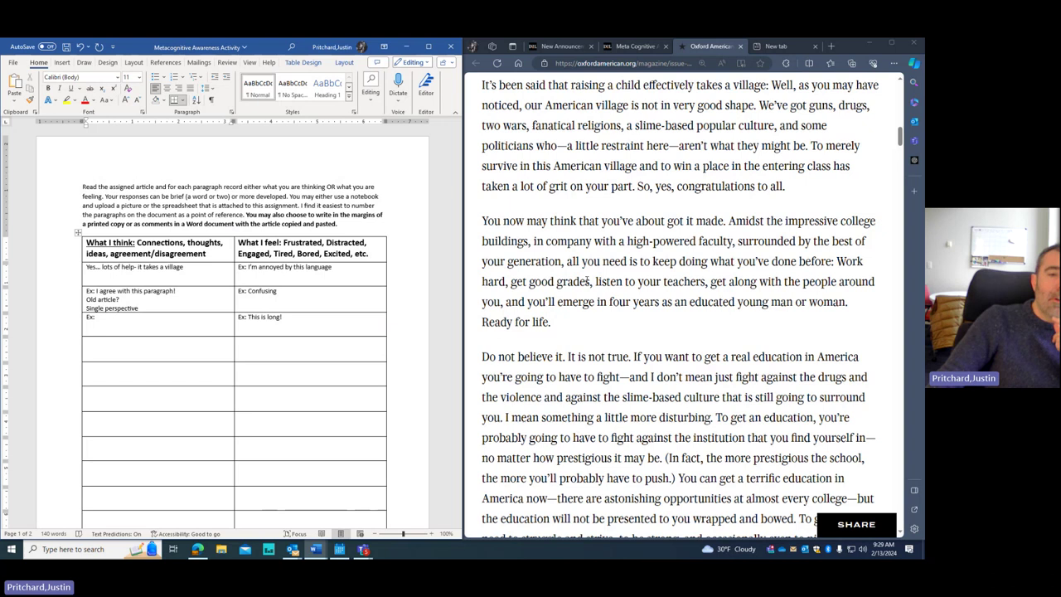
pyautogui.doubleClick(125, 317)
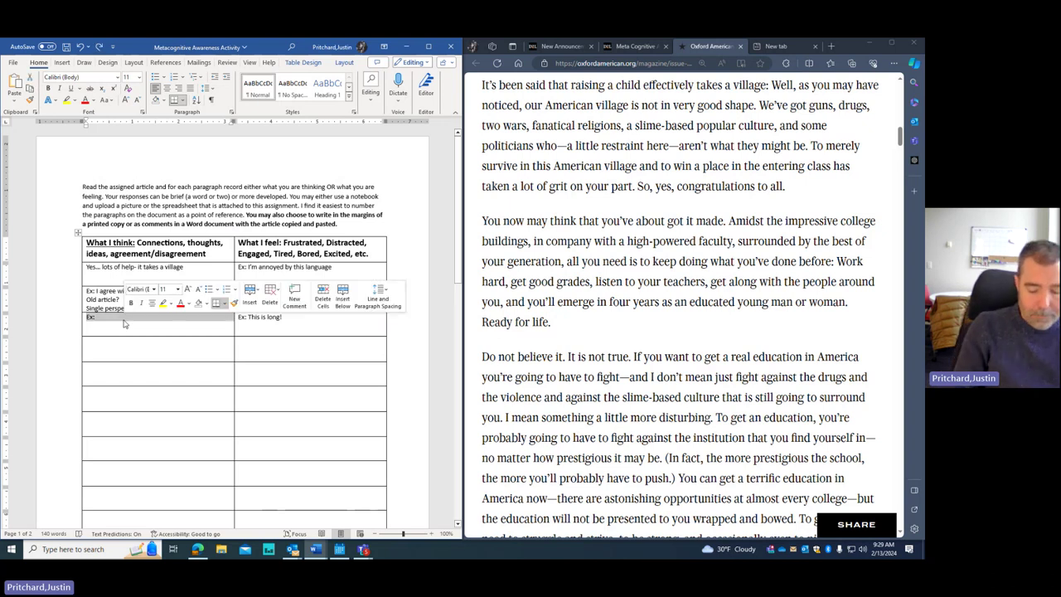
# Step: Enter 'Ok... makes sense' in the third thoughts cell and delete the example feelings
pyautogui.write('Ok... makes sense')
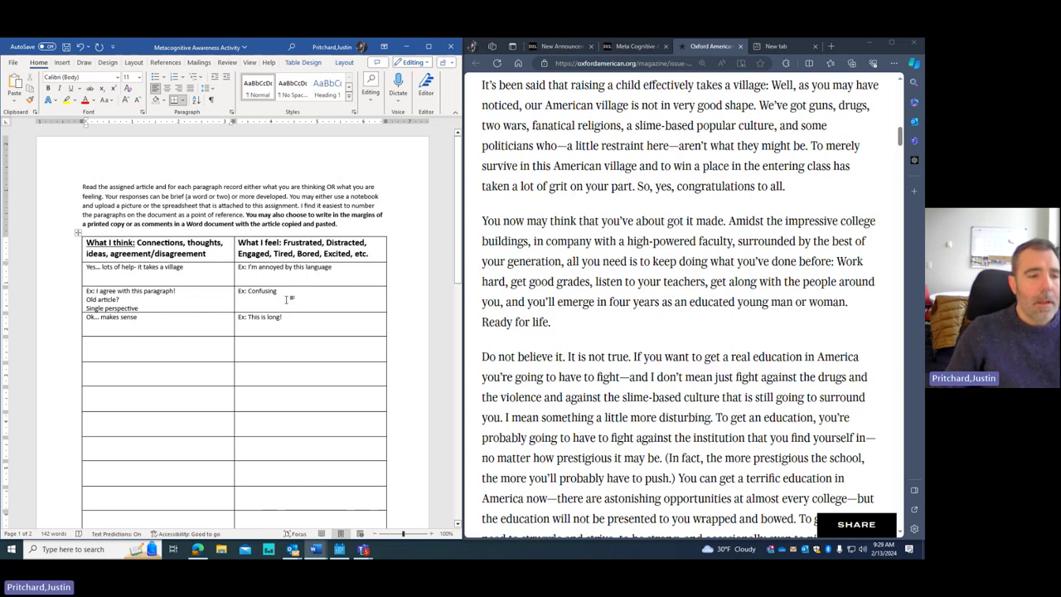
pyautogui.moveTo(284, 317); pyautogui.dragTo(286, 292)
pyautogui.press('Delete')
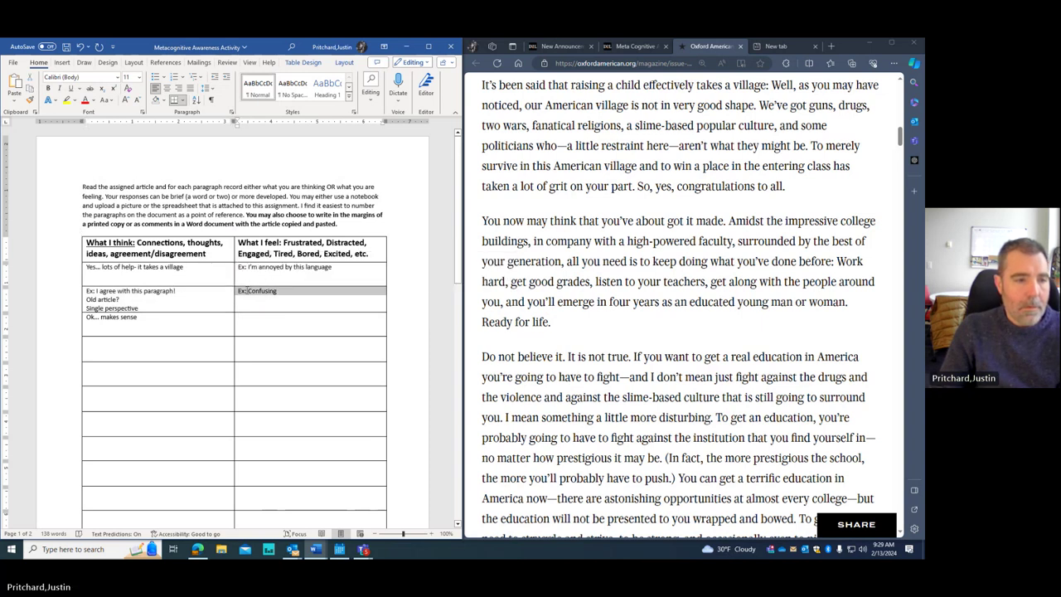
pyautogui.press('Delete')
pyautogui.moveTo(310, 269); pyautogui.dragTo(311, 274)
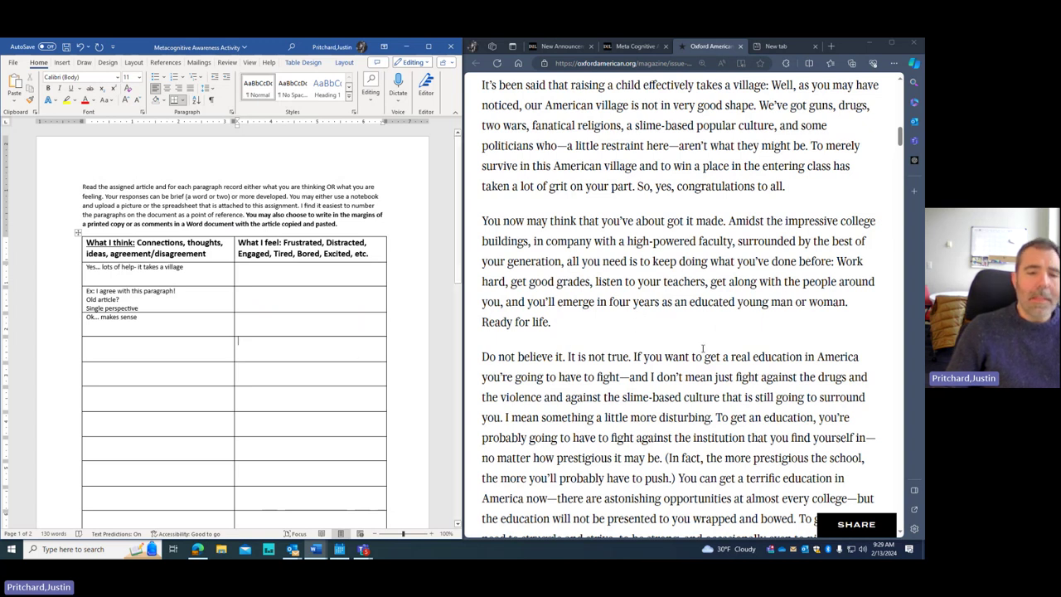
# Step: Type 'What right does he have to say this?' and 'Frustrating' in the fourth-row feelings cell
pyautogui.click(273, 345)
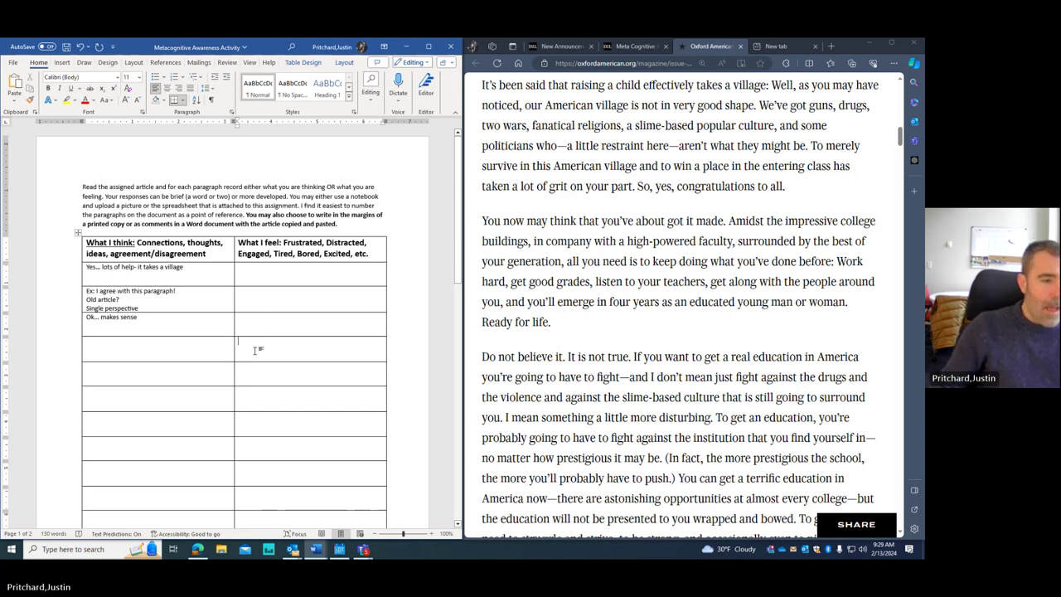
pyautogui.write('Wha')
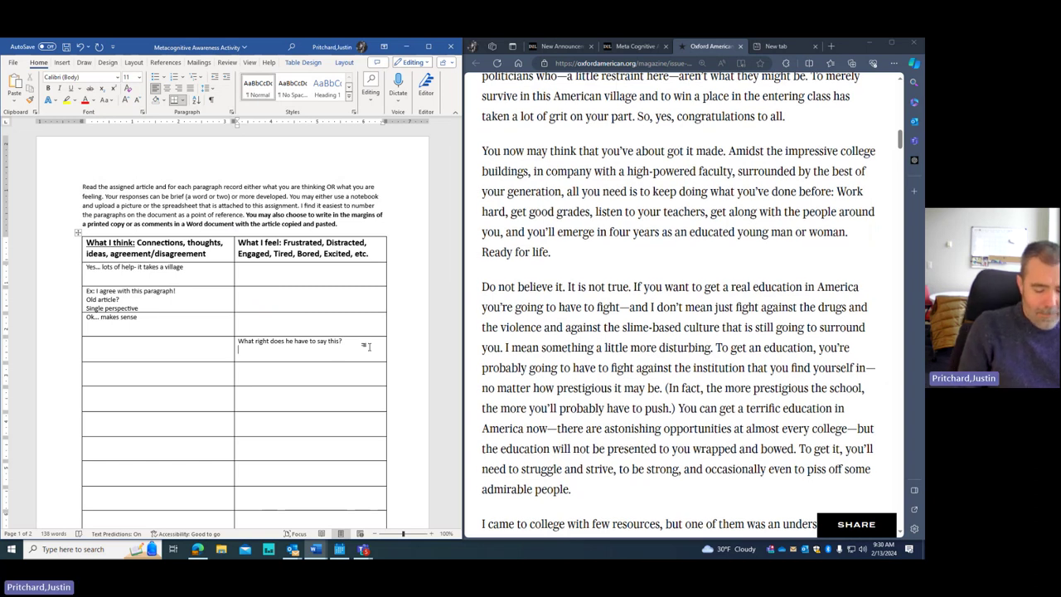
pyautogui.write('Fruster')
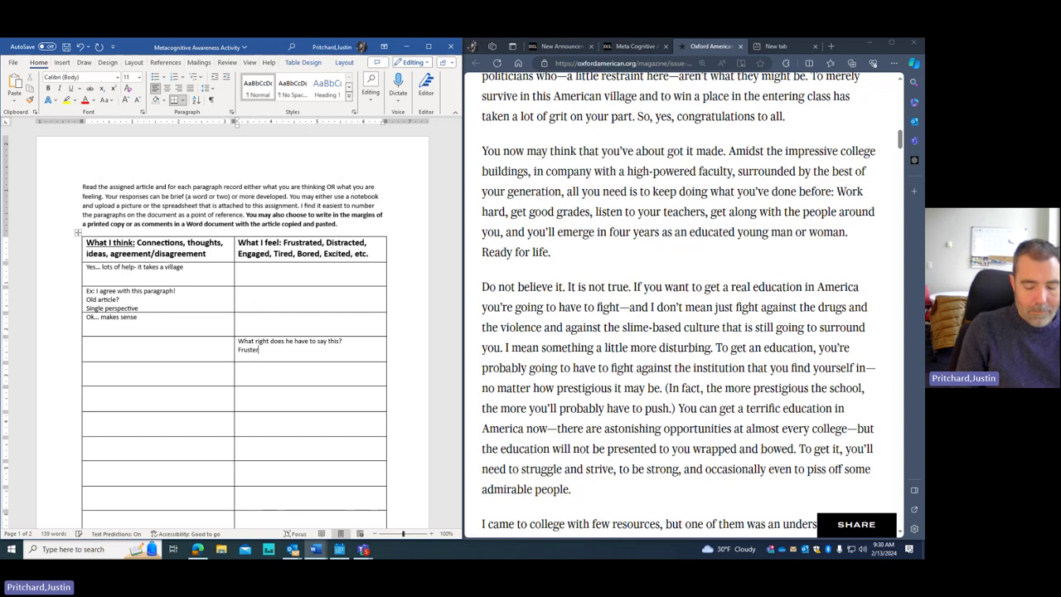